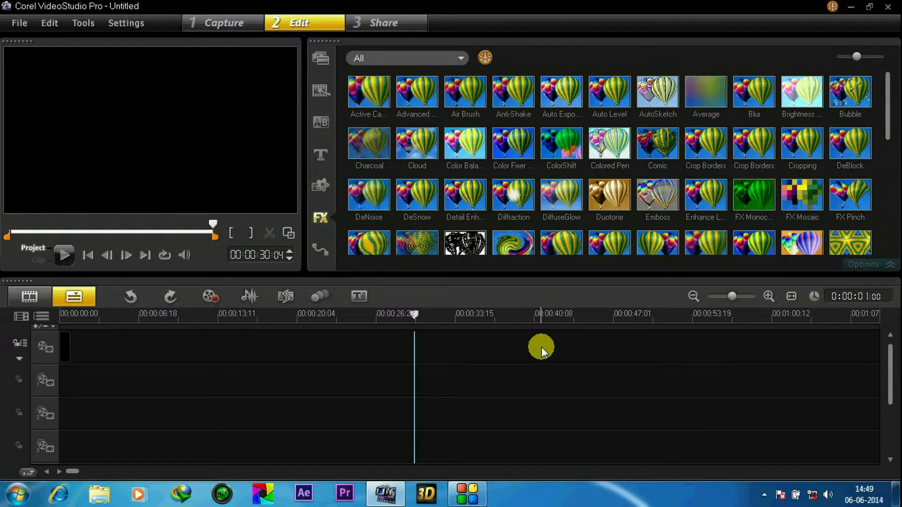
- Delete the small clip sitting at the start of the video track
left_click(68, 345)
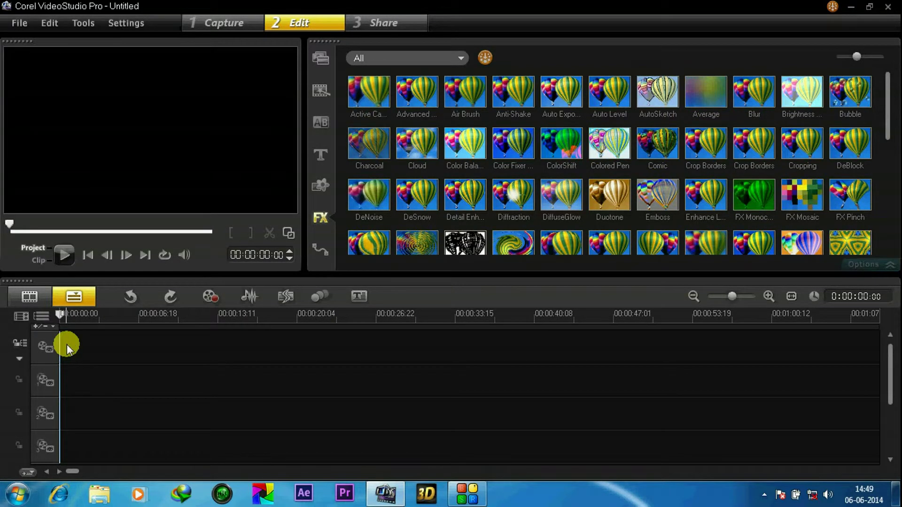
key("Delete")
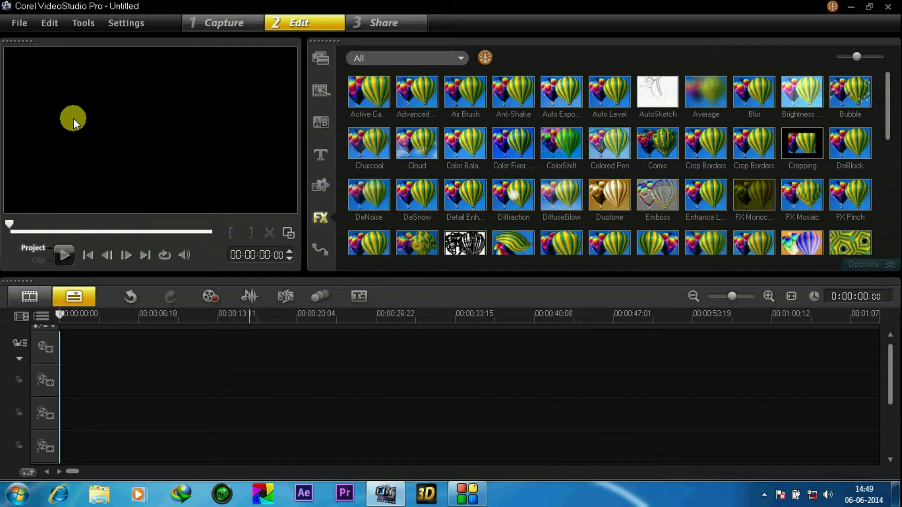
- Show the sample videos, load clip P01 and play it in an enlarged preview
left_click(323, 61)
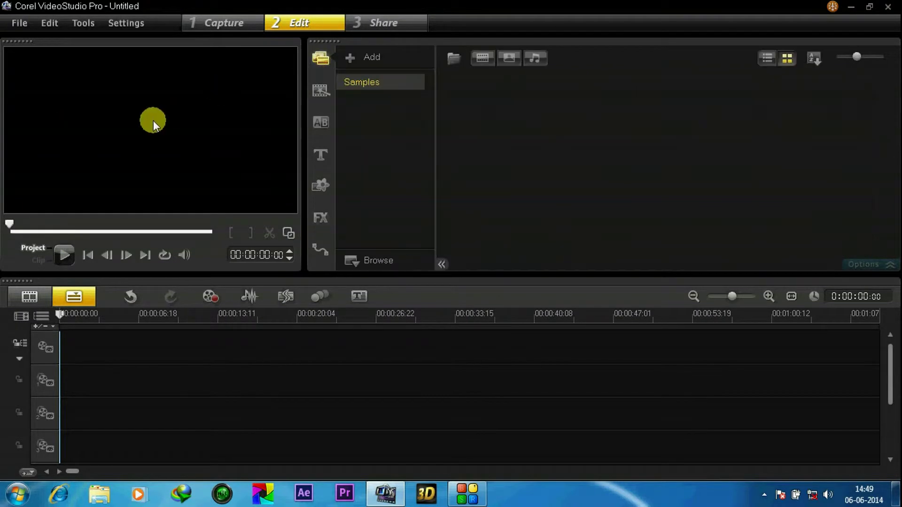
left_click(480, 58)
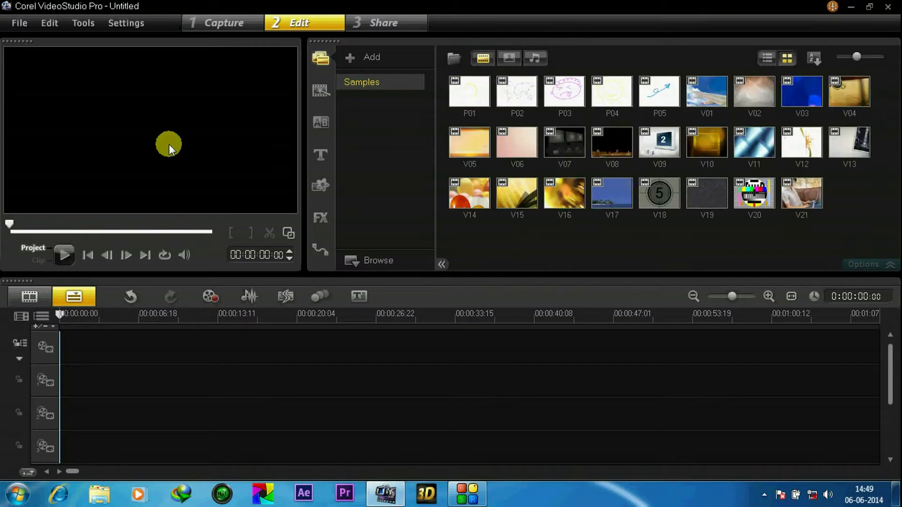
left_click(478, 99)
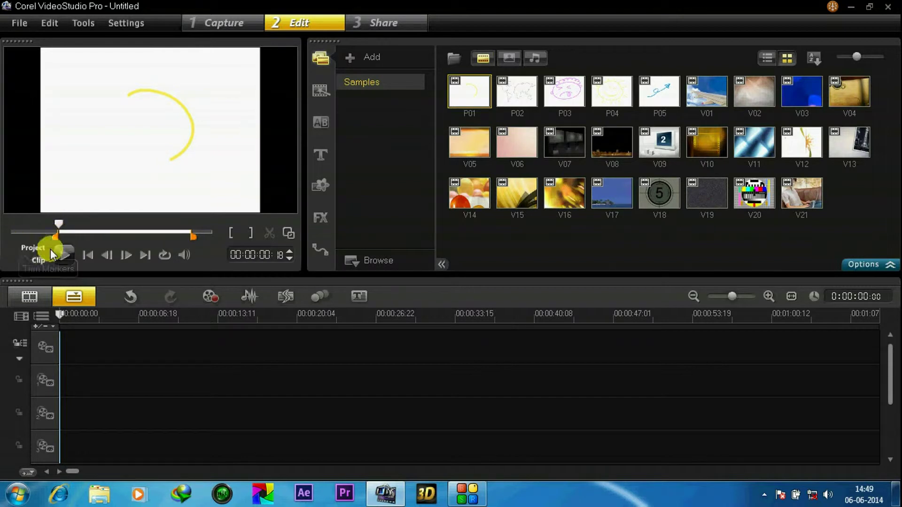
left_click(63, 255)
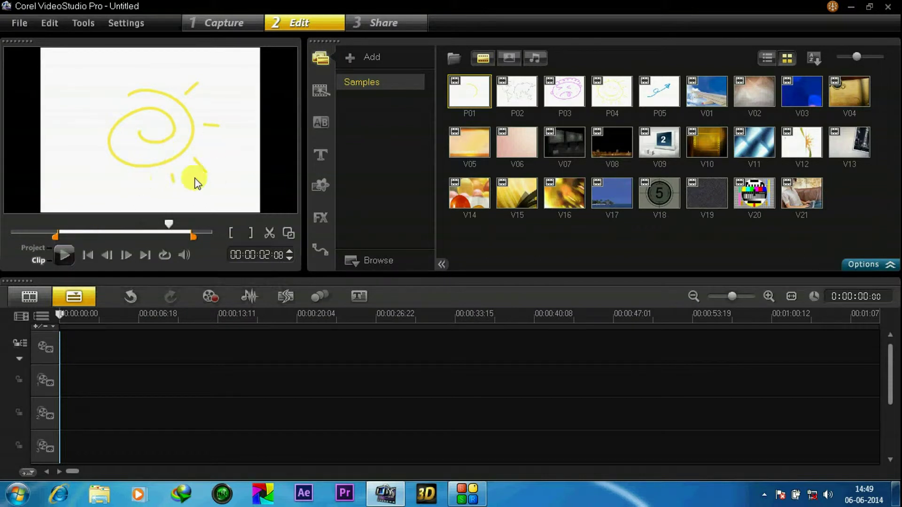
left_click(288, 234)
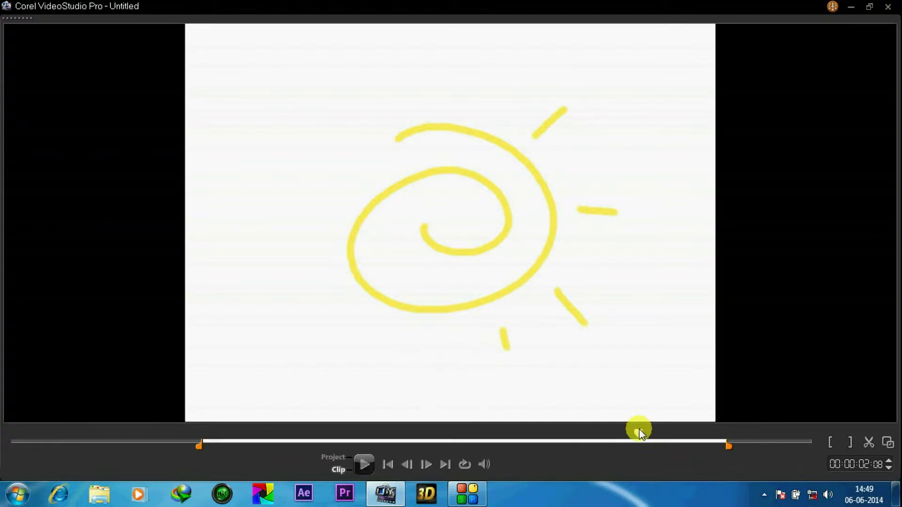
- Trim P01: mark-in at an early drawing stage, mark-out at the finished sun
left_click_drag(640, 440, 599, 440)
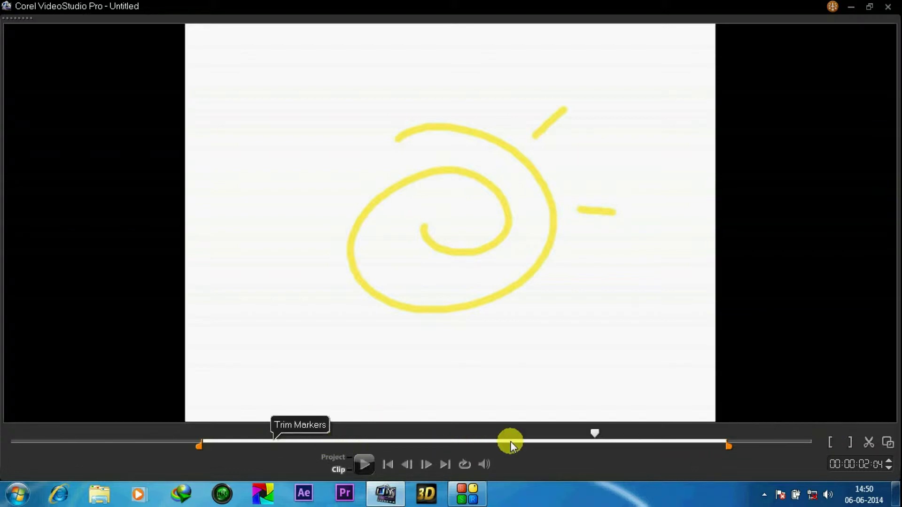
left_click_drag(594, 433, 411, 436)
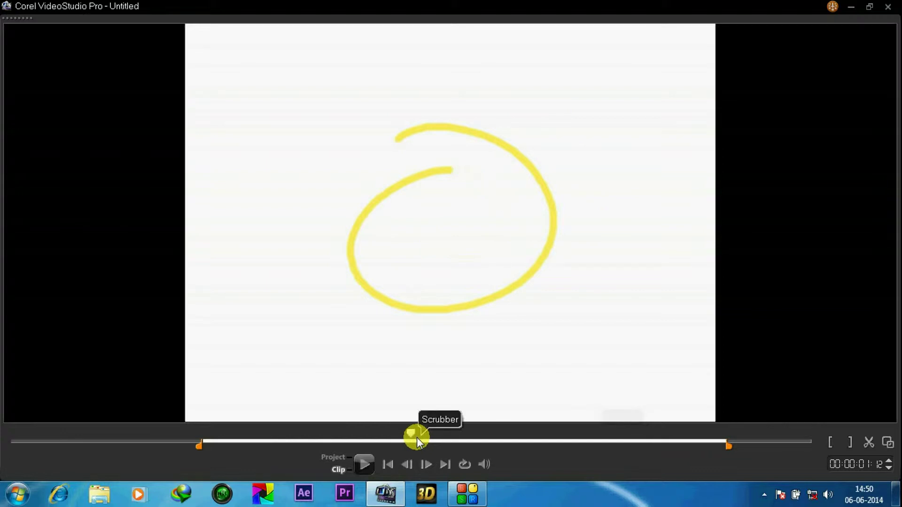
left_click(829, 441)
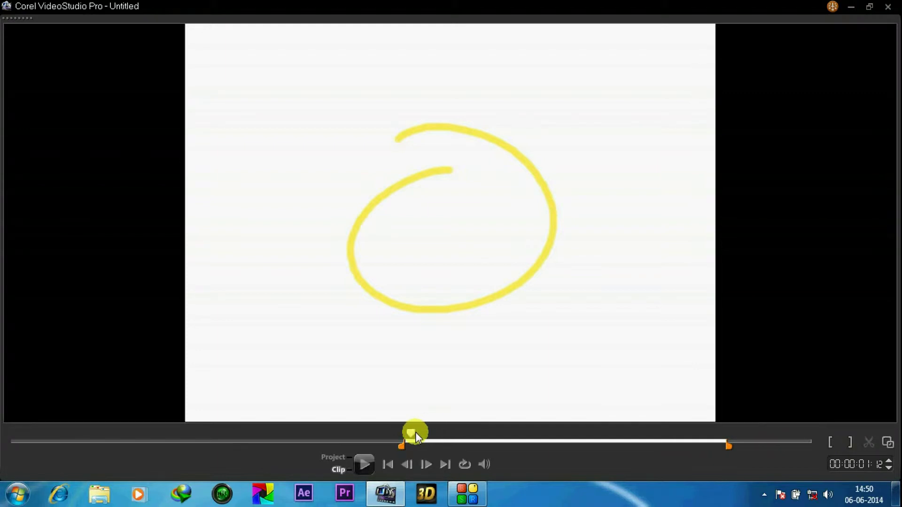
left_click_drag(414, 434, 652, 440)
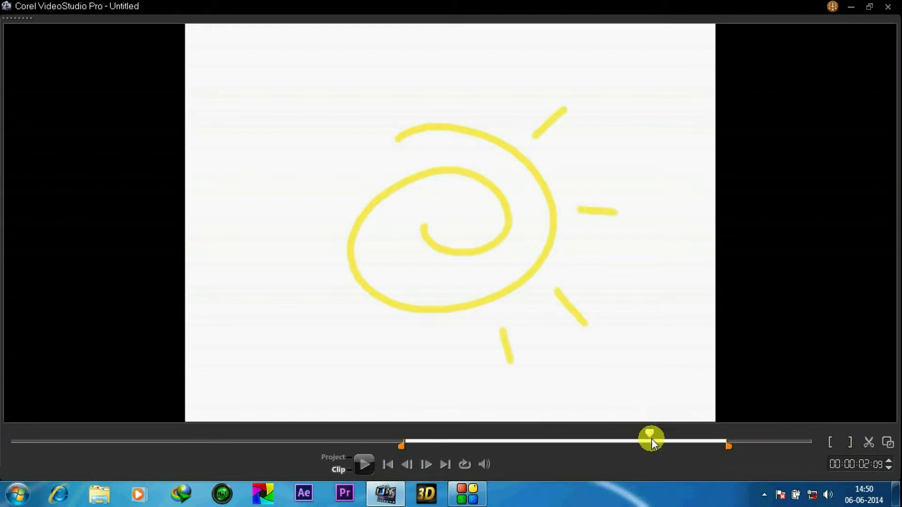
left_click(849, 441)
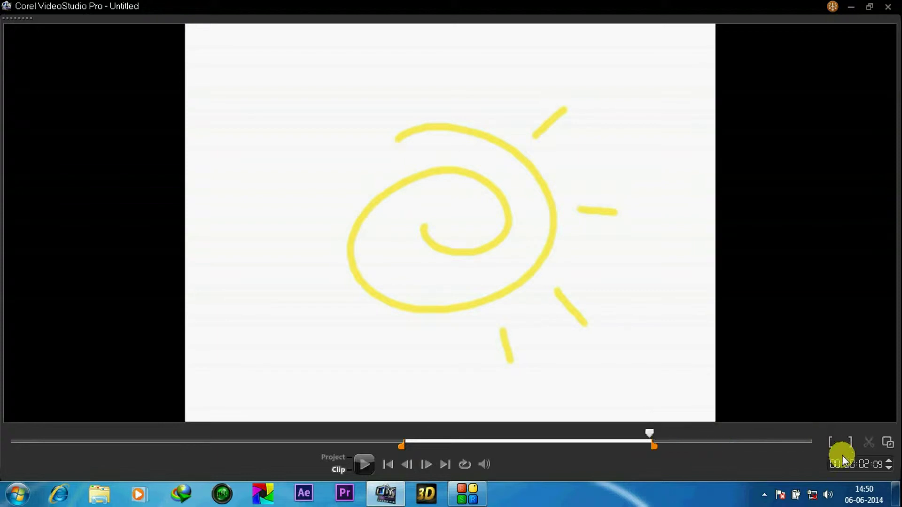
- Restore the normal editing layout and hide the sample videos in the library
left_click(888, 444)
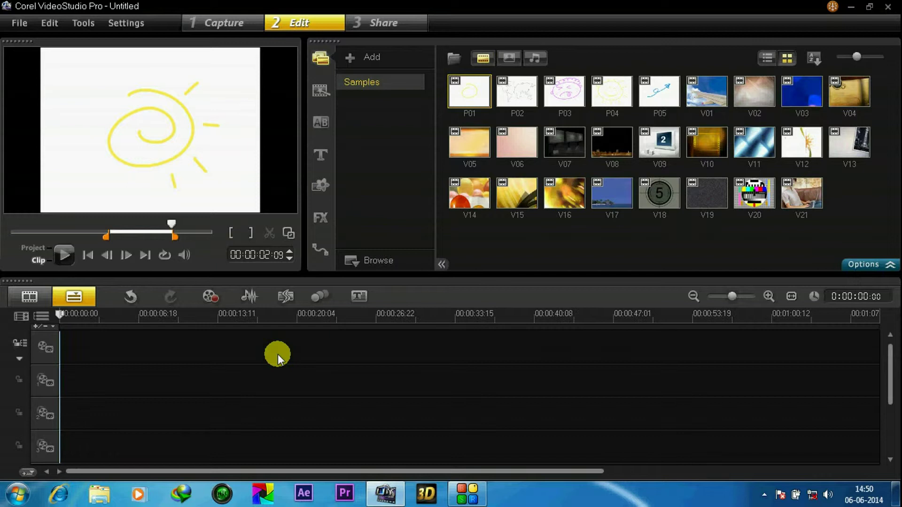
left_click_drag(890, 356, 892, 428)
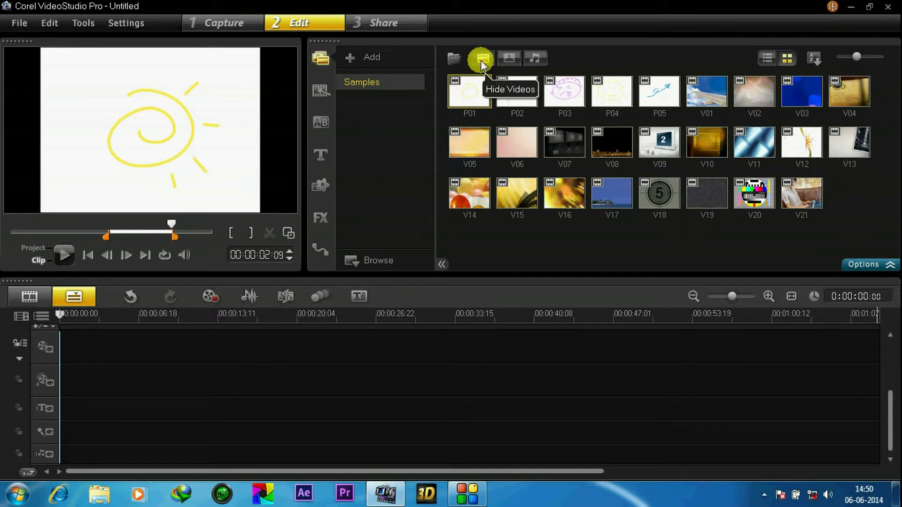
left_click(481, 60)
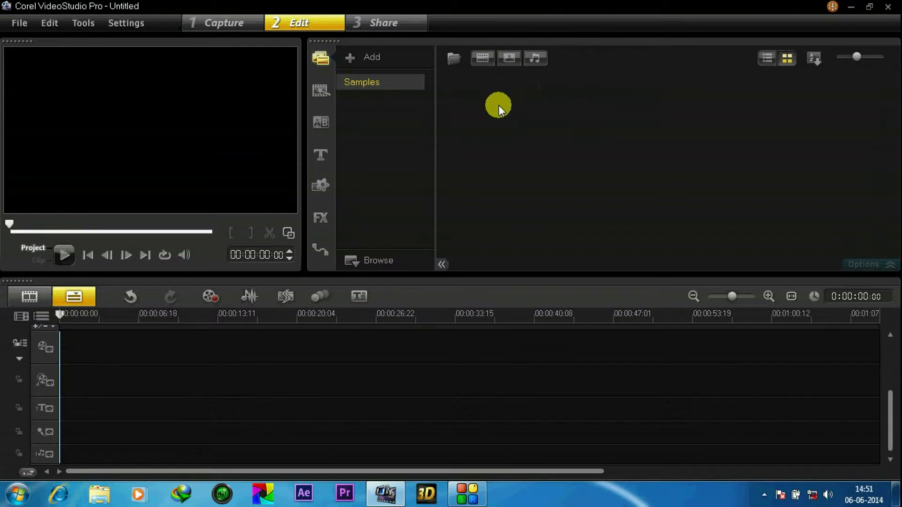
- Add the Middle instant project template T30 to the timeline
left_click(319, 92)
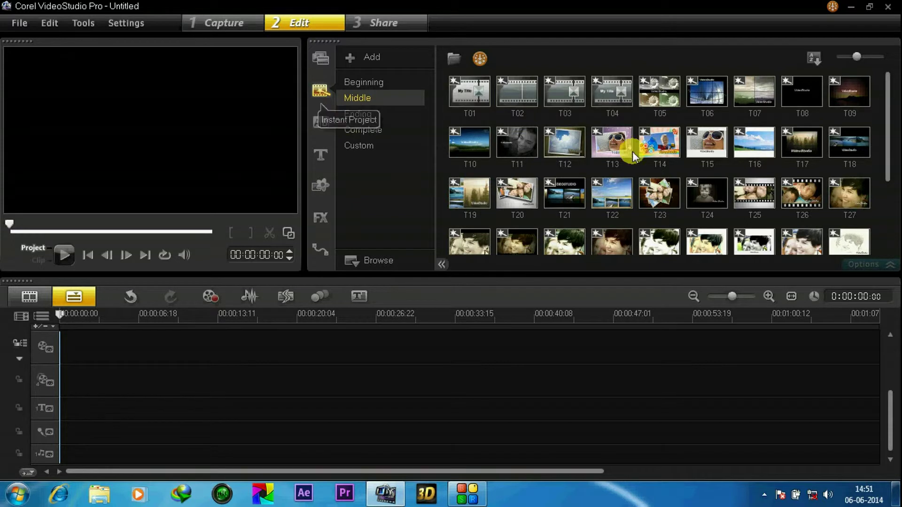
scroll(681, 137, "down", 1)
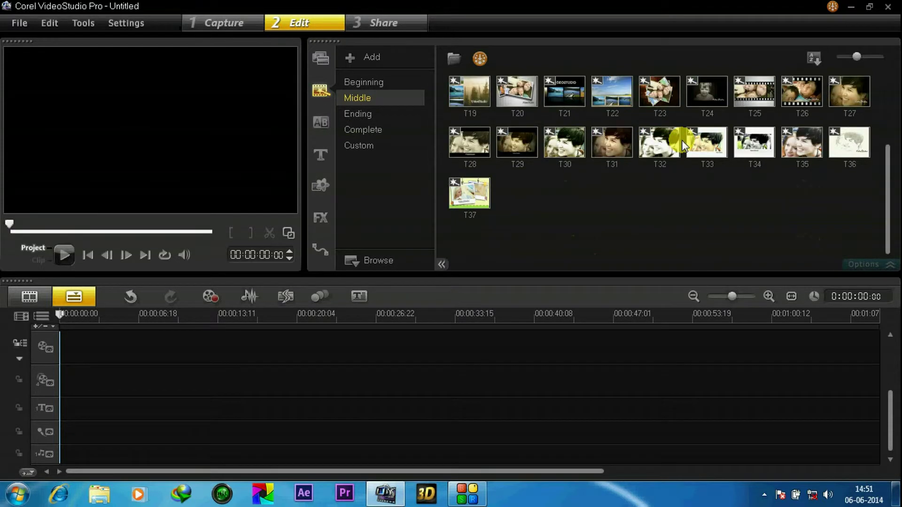
scroll(680, 138, "up", 1)
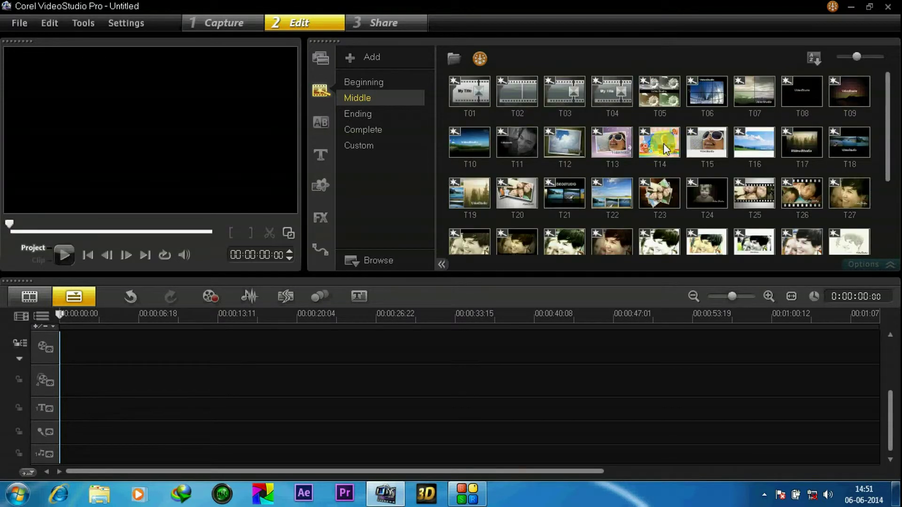
scroll(663, 143, "down", 3)
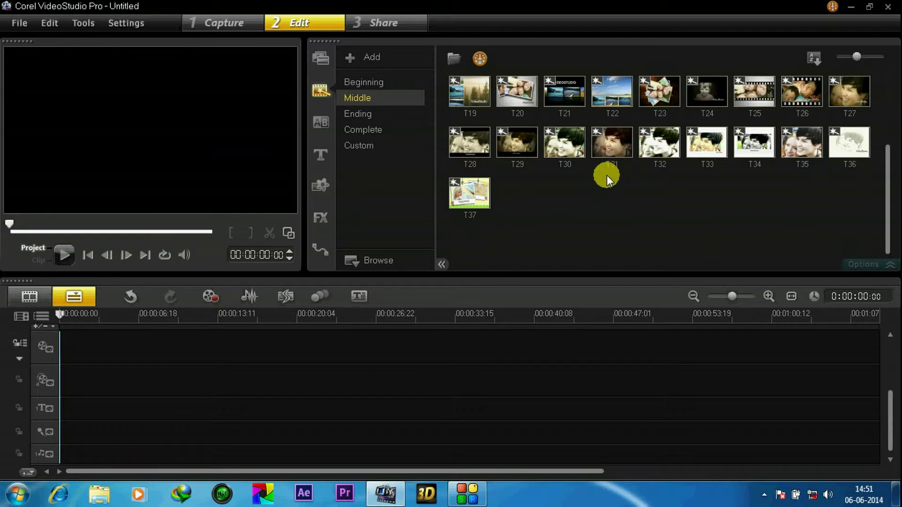
left_click(568, 150)
left_click(568, 150)
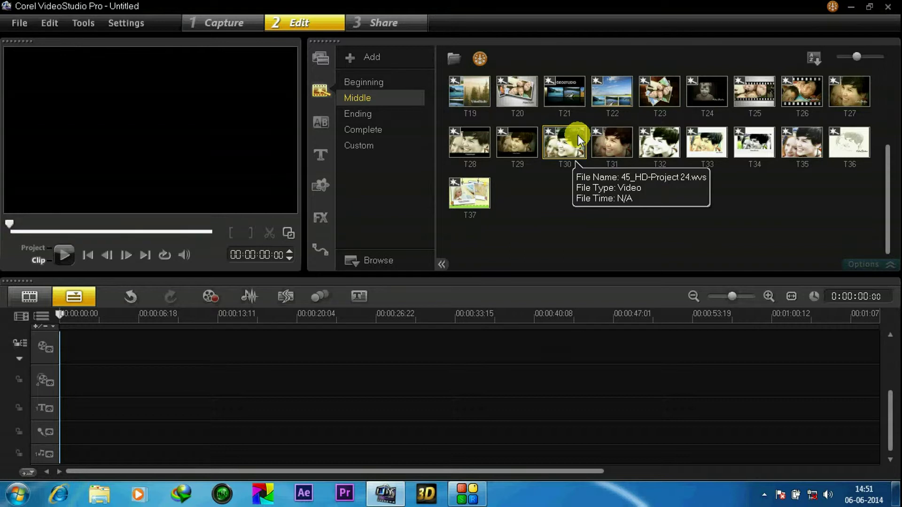
left_click_drag(578, 141, 425, 333)
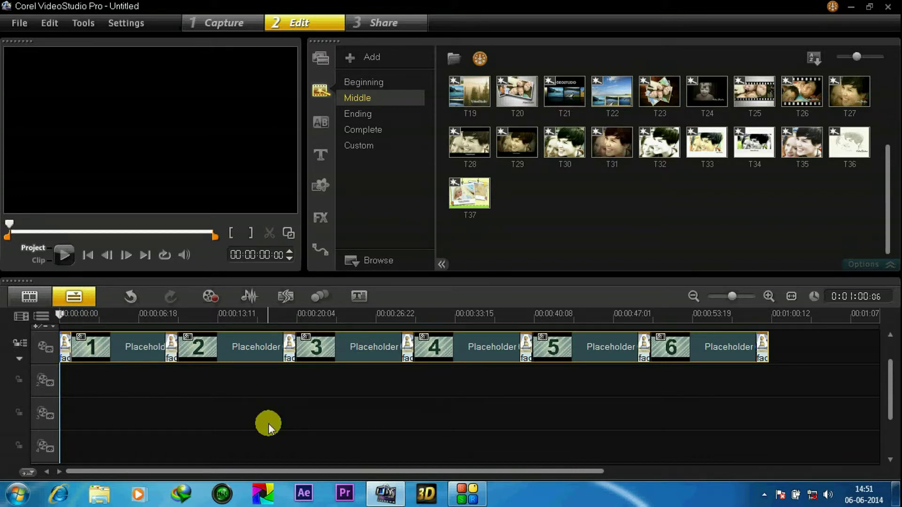
- Play the T30 project, stop playback, and delete its template clips
key("space")
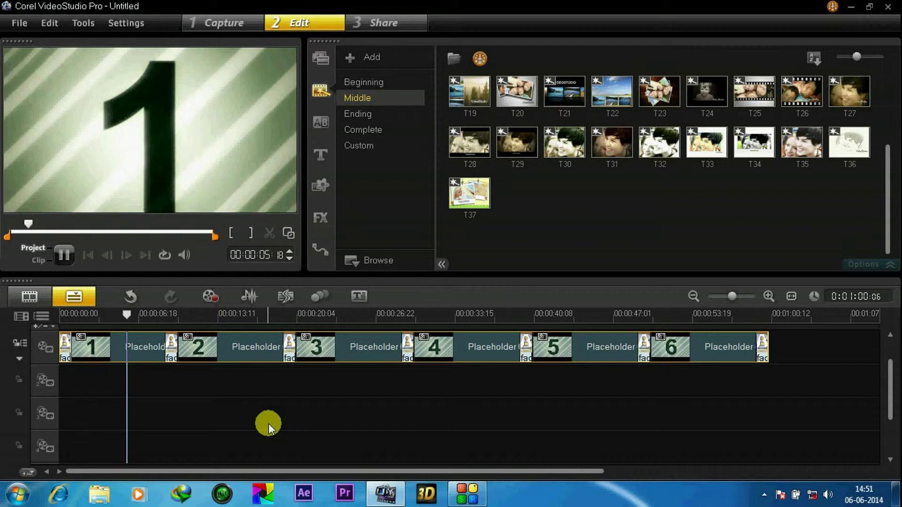
left_click(206, 345)
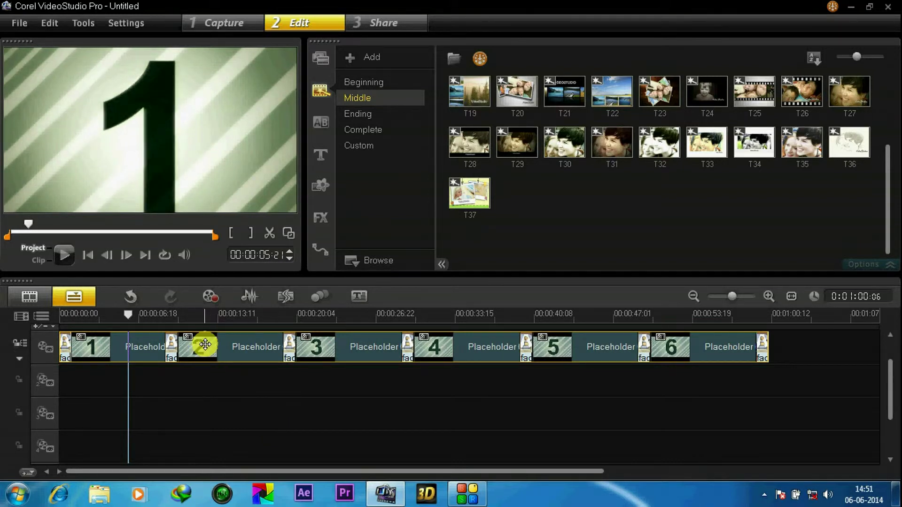
key("Delete")
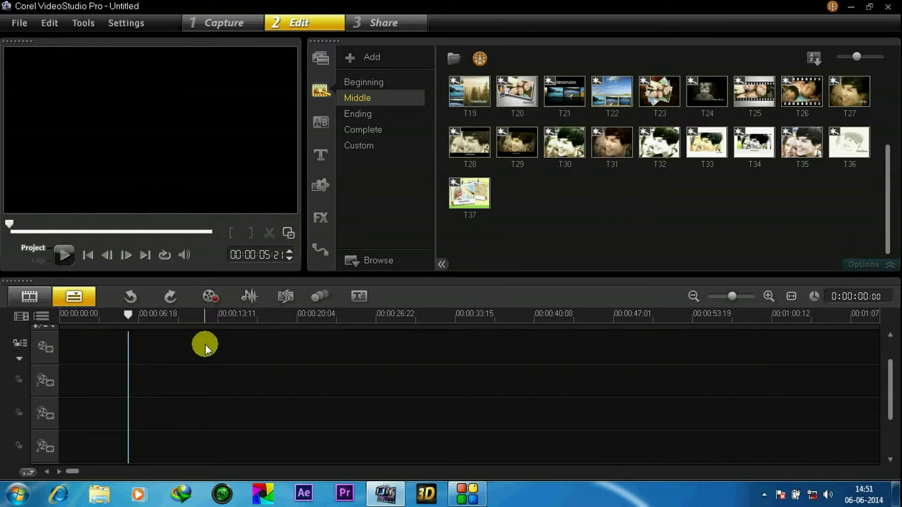
- Open the Transition library and switch from My Favorites to all transitions
left_click(325, 122)
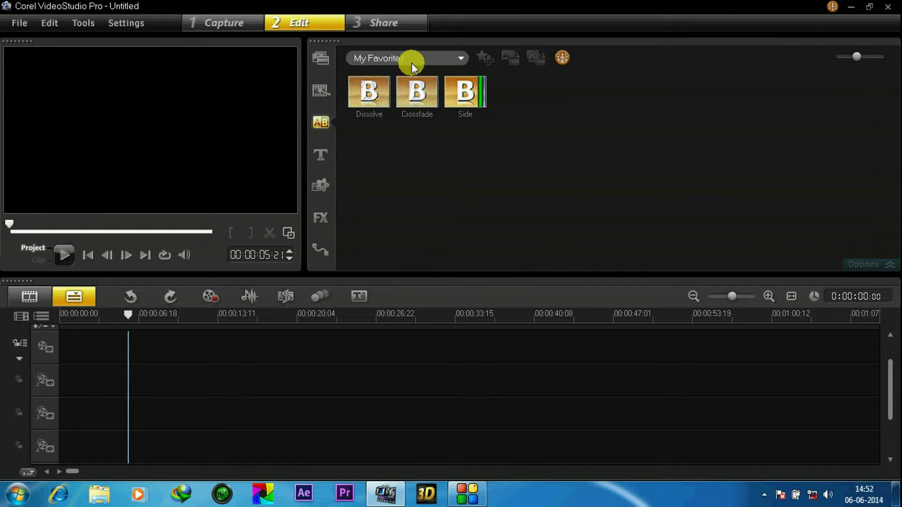
left_click(409, 59)
left_click(384, 83)
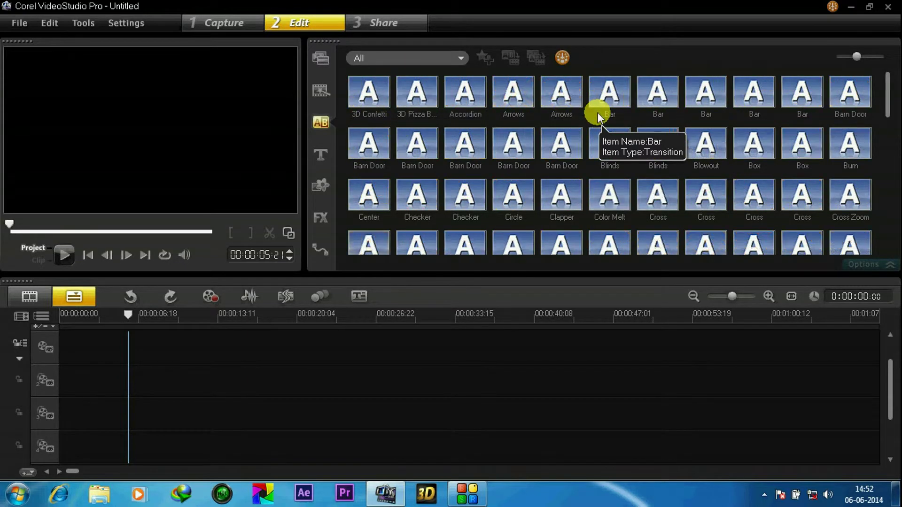
scroll(598, 116, "down", 5)
scroll(596, 127, "down", 3)
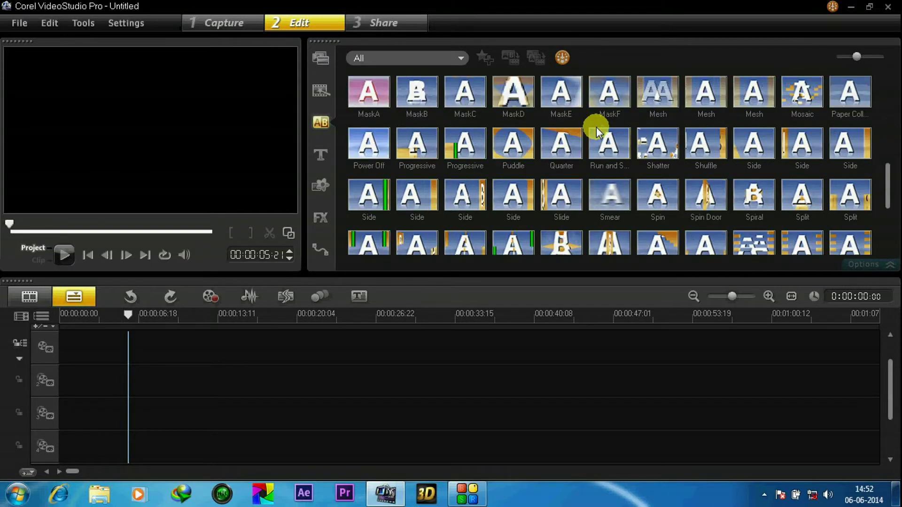
scroll(597, 127, "down", 3)
scroll(596, 128, "down", 3)
scroll(597, 127, "down", 3)
scroll(596, 127, "down", 2)
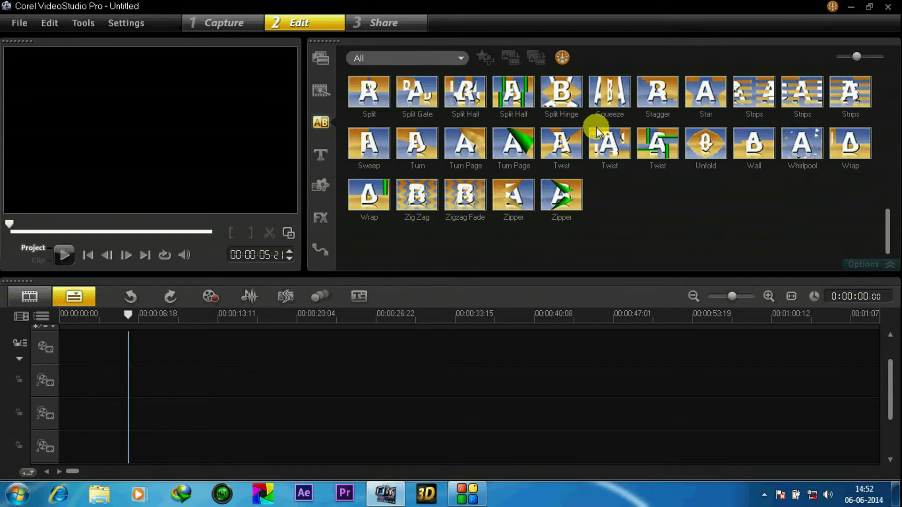
scroll(596, 127, "up", 3)
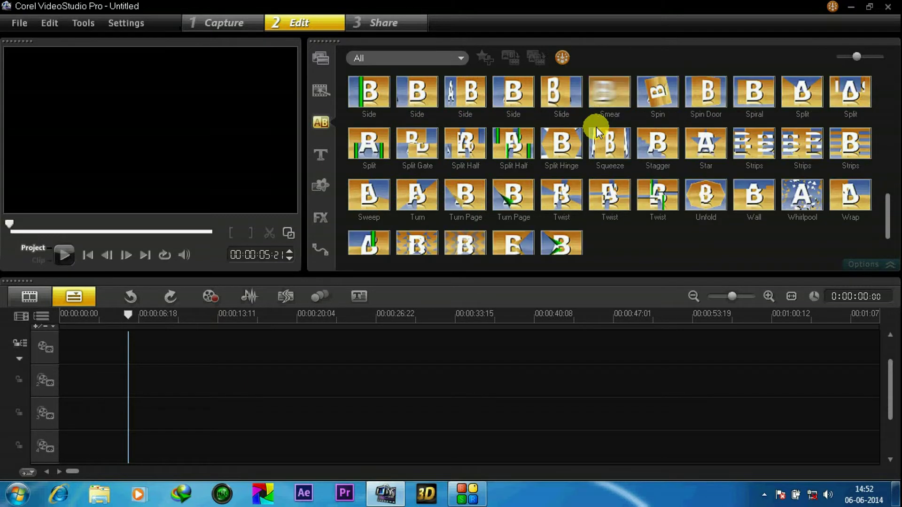
scroll(596, 127, "up", 3)
scroll(596, 128, "up", 3)
scroll(596, 127, "up", 3)
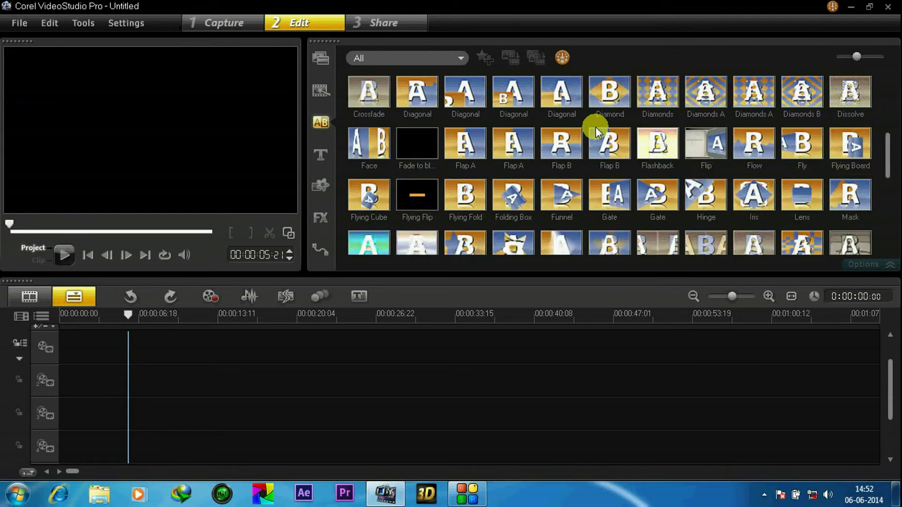
scroll(595, 128, "down", 3)
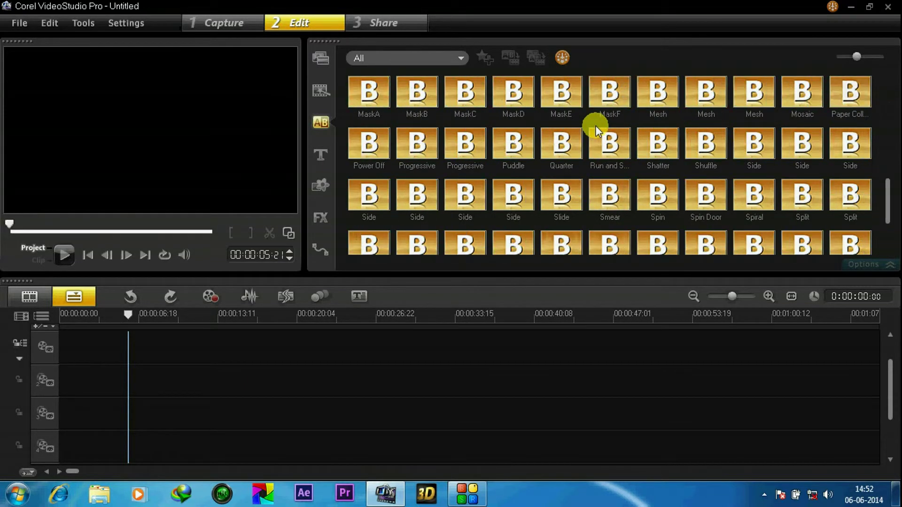
scroll(595, 126, "down", 3)
scroll(595, 127, "down", 3)
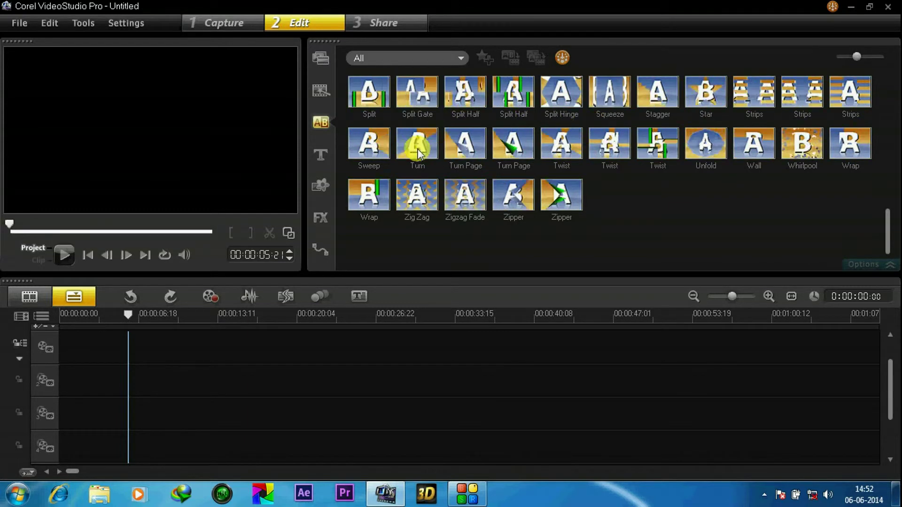
- Open the Title library and preview four different title presets
left_click(320, 154)
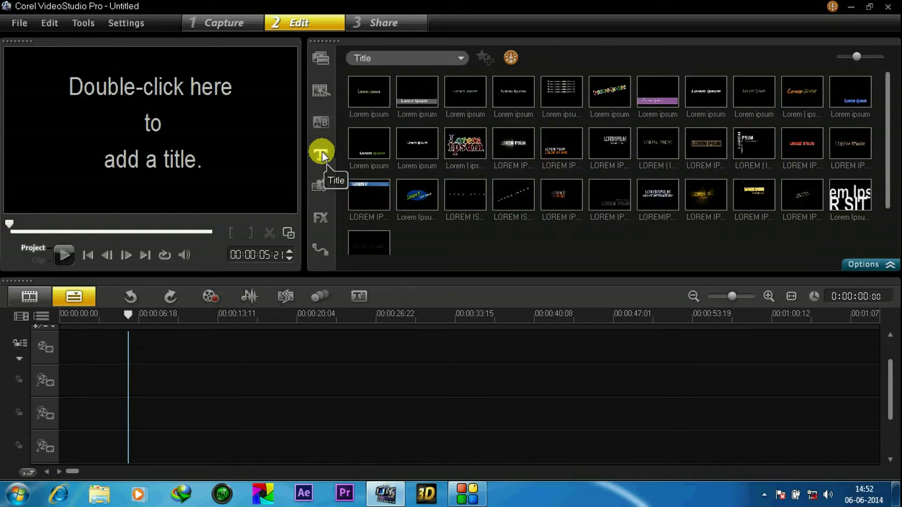
left_click(418, 97)
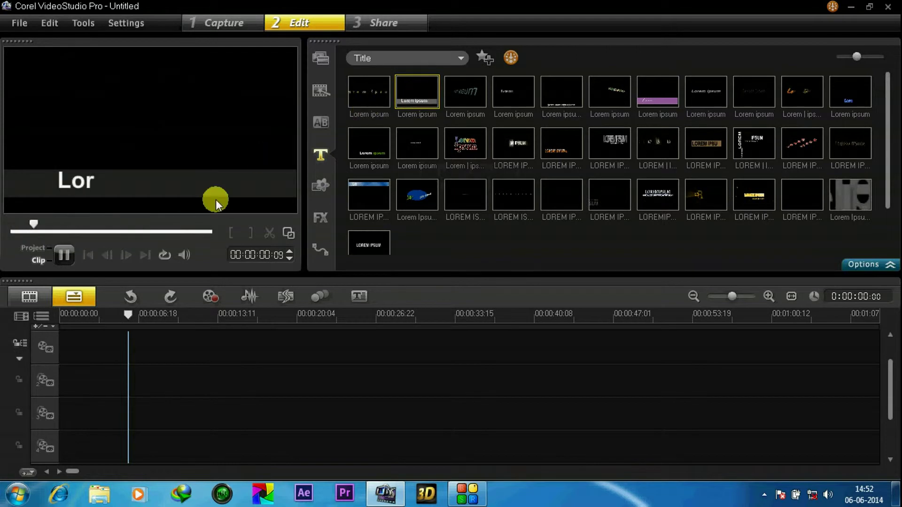
left_click(519, 141)
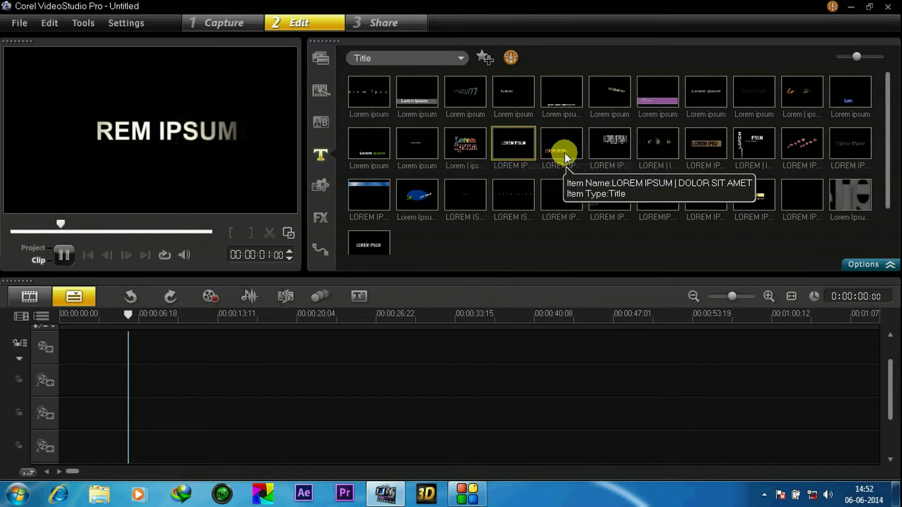
left_click(706, 145)
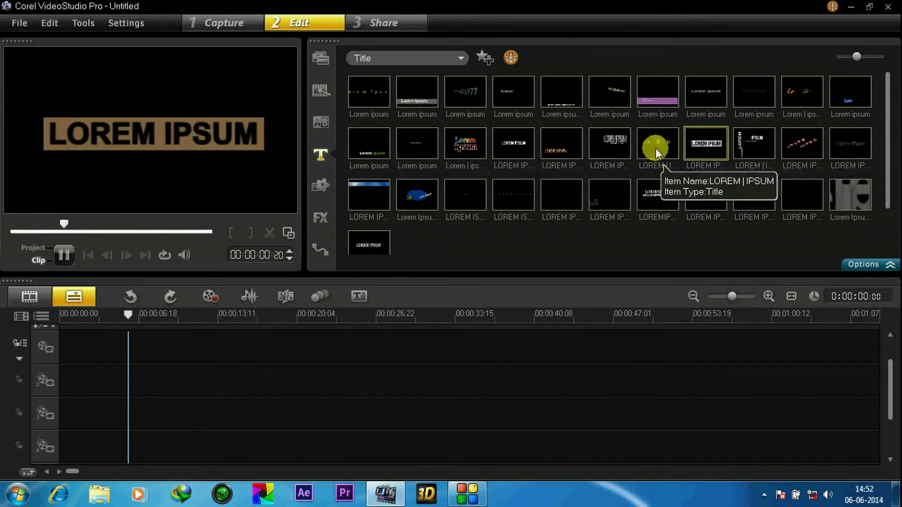
left_click(656, 148)
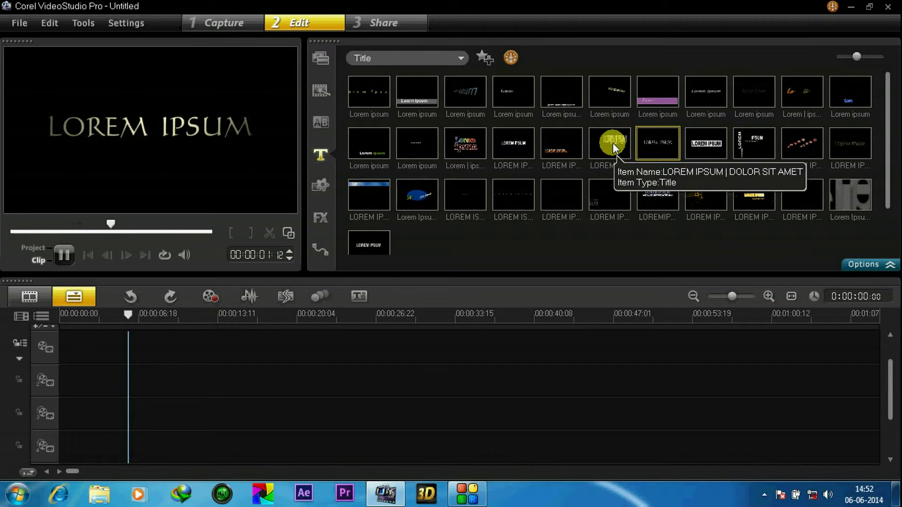
- Open the Color backgrounds and preview red, yellow, blue and green swatches, ending on black
left_click(321, 184)
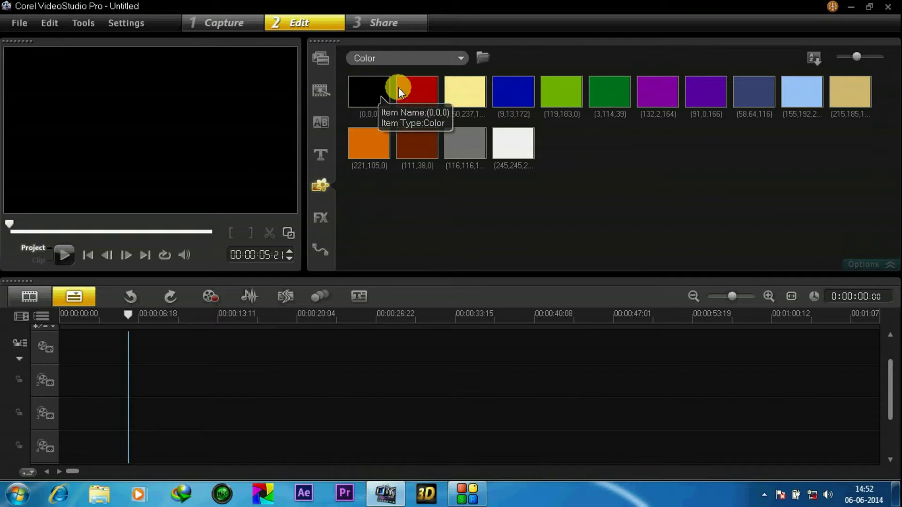
left_click(417, 92)
left_click(458, 92)
left_click(508, 93)
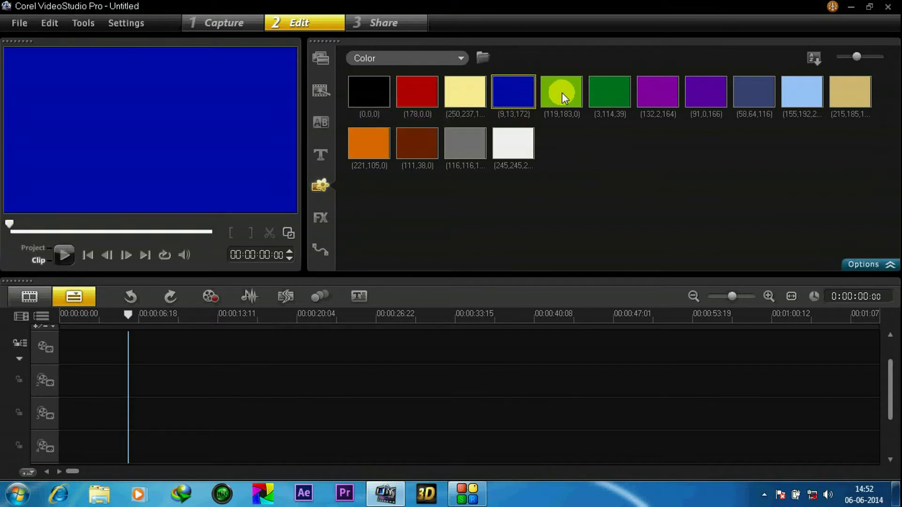
left_click(561, 93)
left_click(607, 87)
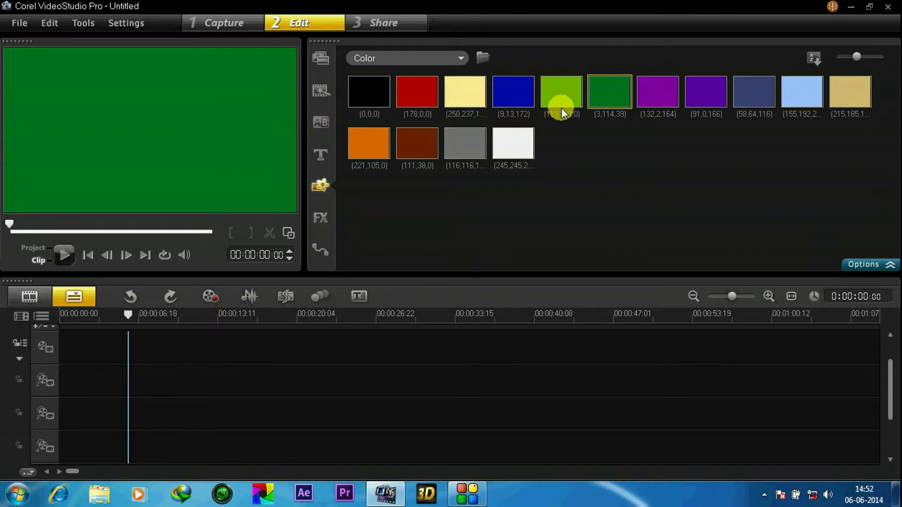
left_click(363, 96)
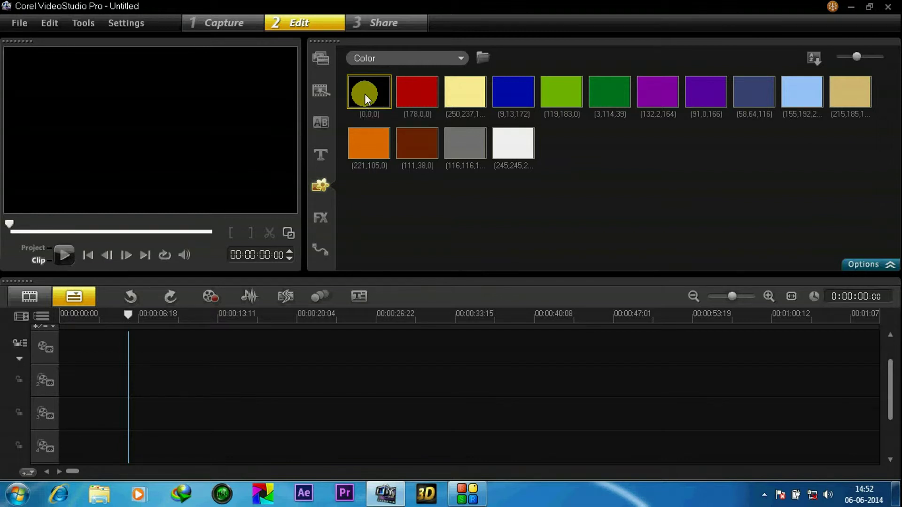
- Open the FX filter library to browse all video filters
left_click(323, 221)
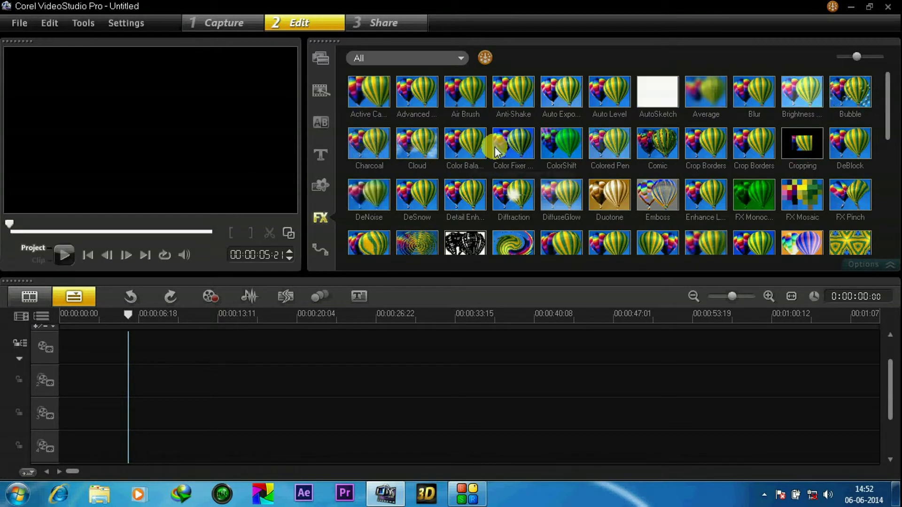
scroll(507, 136, "down", 5)
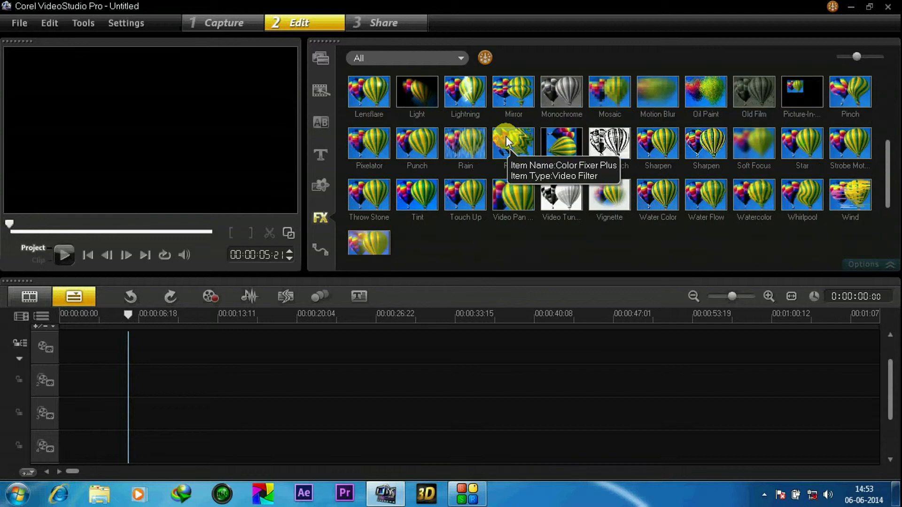
scroll(506, 136, "down", 5)
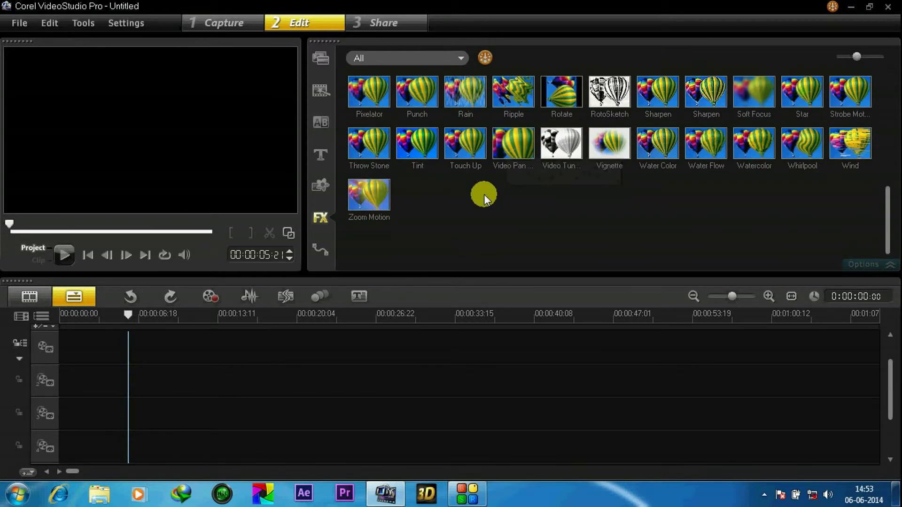
scroll(484, 194, "up", 5)
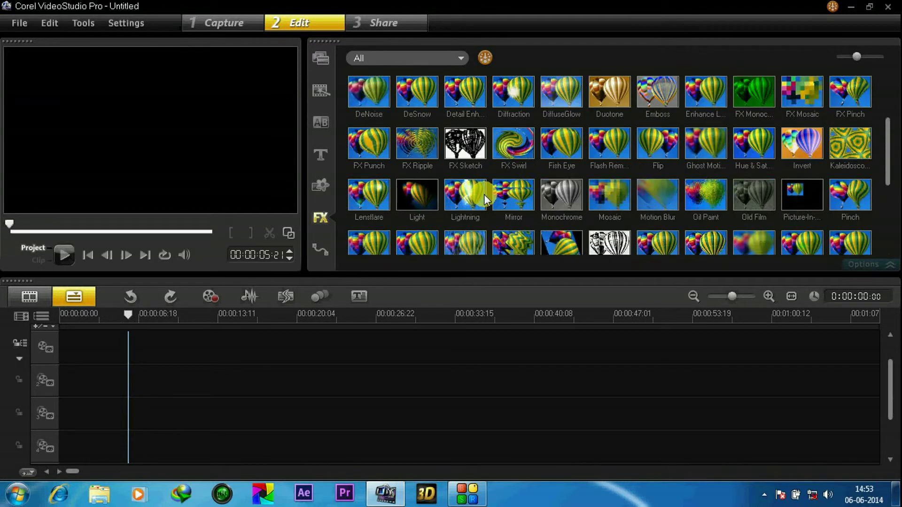
scroll(485, 194, "up", 5)
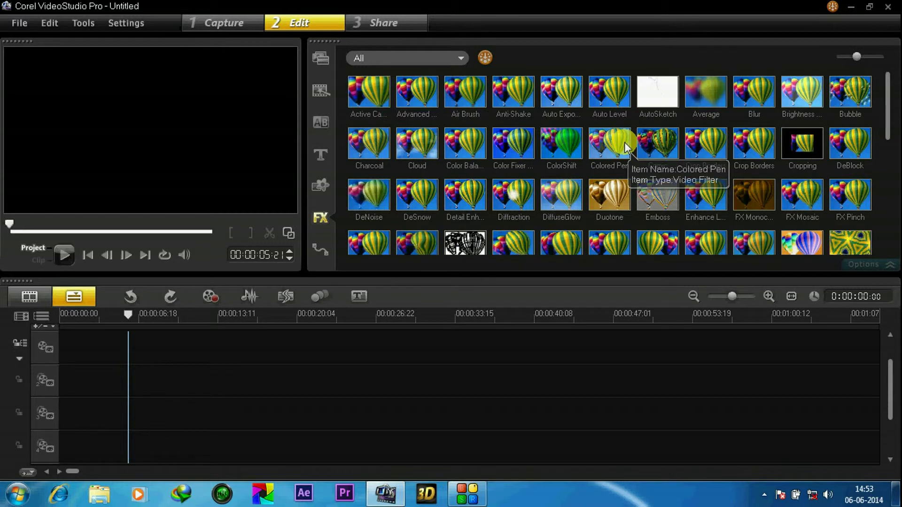
scroll(610, 151, "down", 4)
scroll(549, 147, "down", 4)
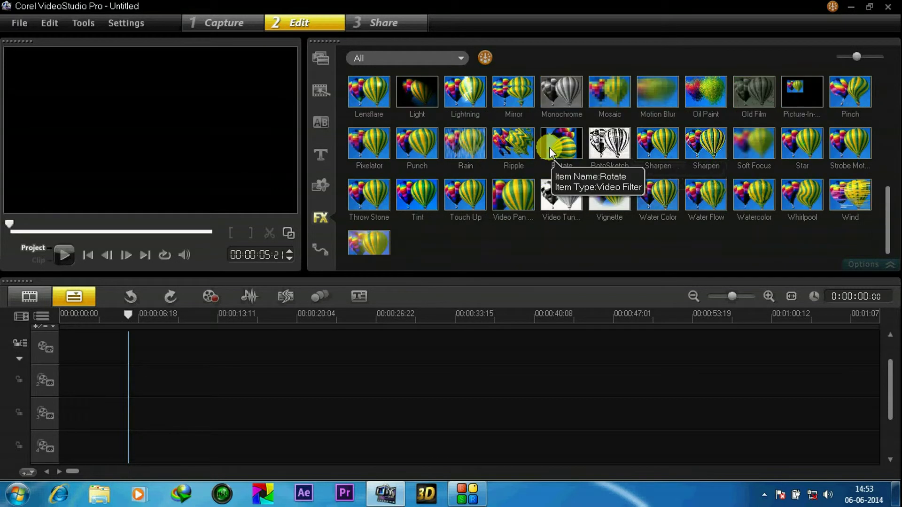
- Open the Path library showing the Basic motion path presets P01–P10
left_click(321, 251)
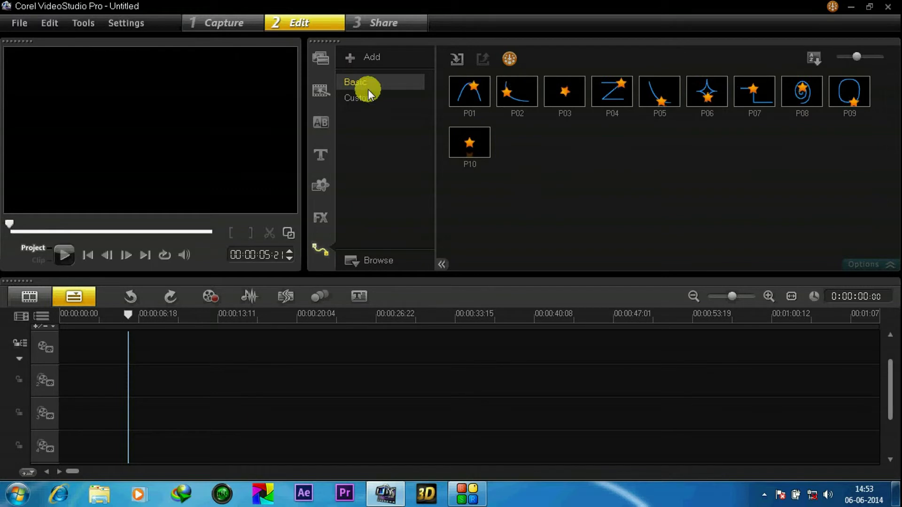
- Switch to the Share step and drag the playhead to about 17 seconds
left_click(382, 23)
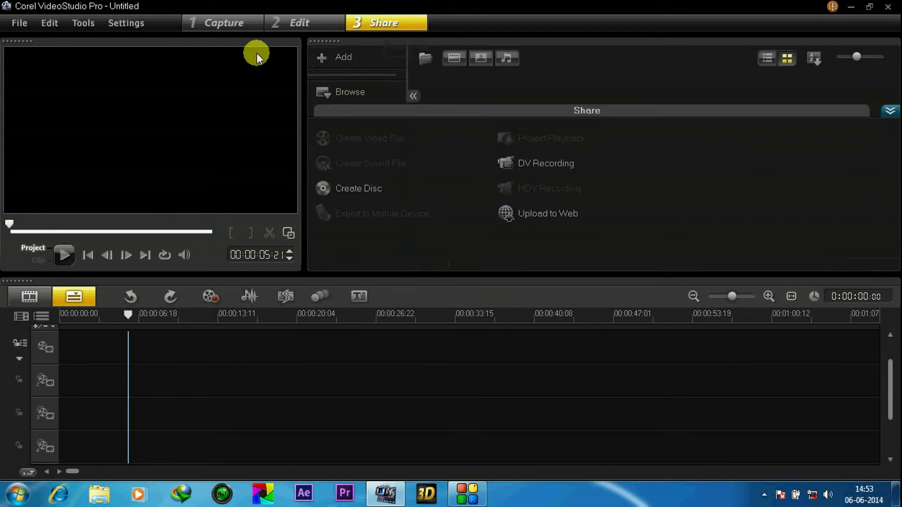
left_click_drag(70, 319, 266, 318)
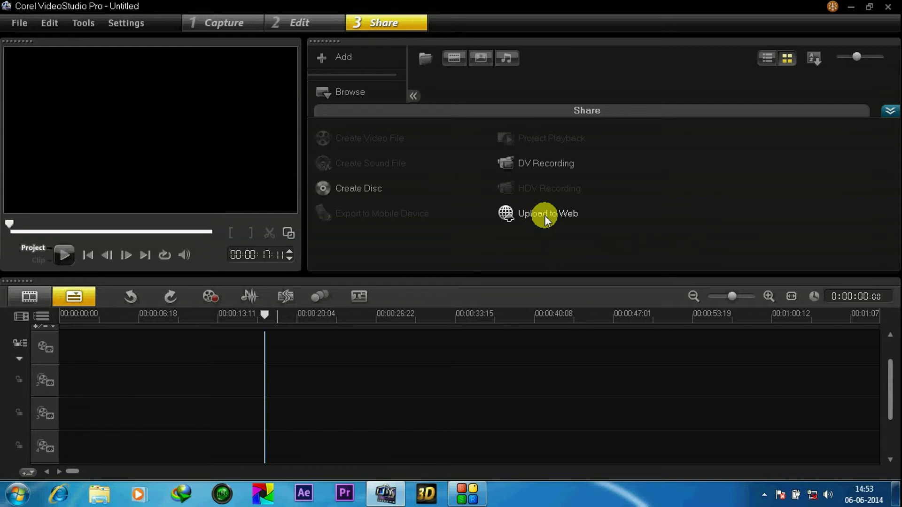
- Switch back to Edit, zoom the timeline out past three minutes, and open the File menu
left_click(312, 26)
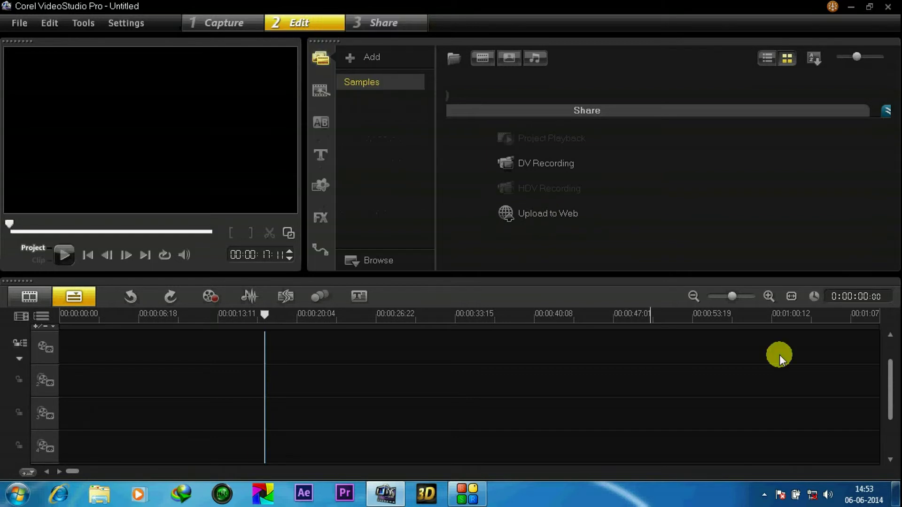
mouse_move(732, 297)
left_mouse_down()
mouse_move(713, 299)
mouse_move(743, 304)
mouse_move(723, 298)
left_mouse_up()
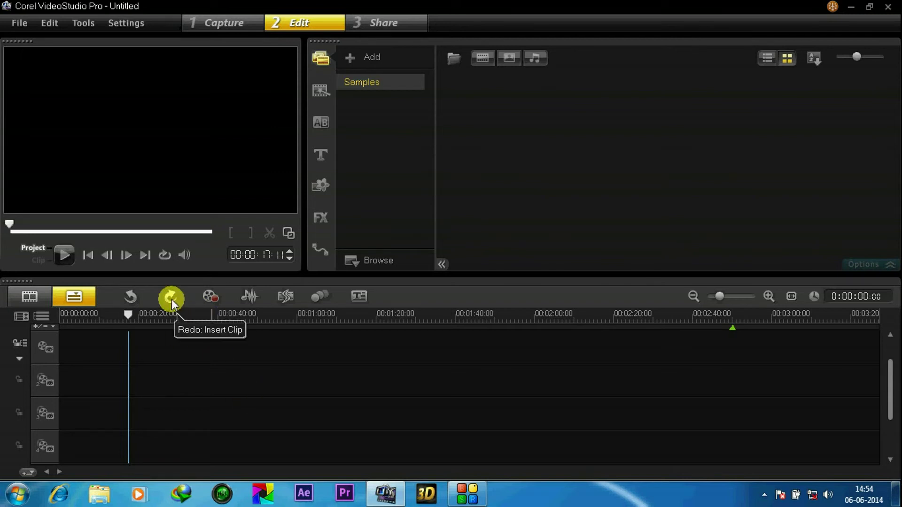
left_click(23, 21)
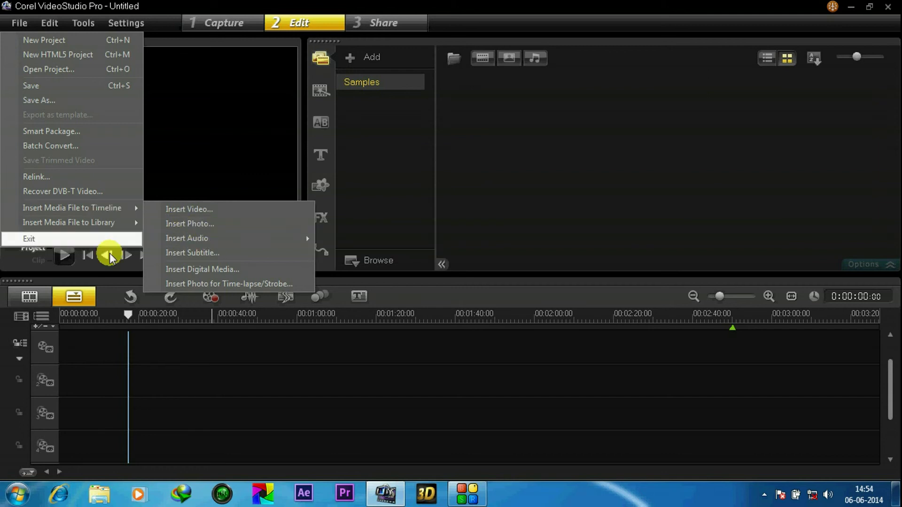
left_click(59, 240)
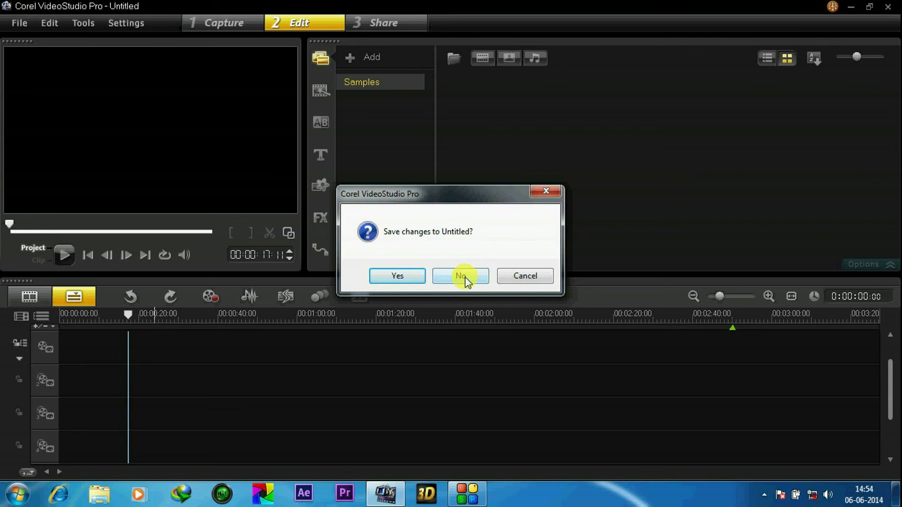
left_click(524, 277)
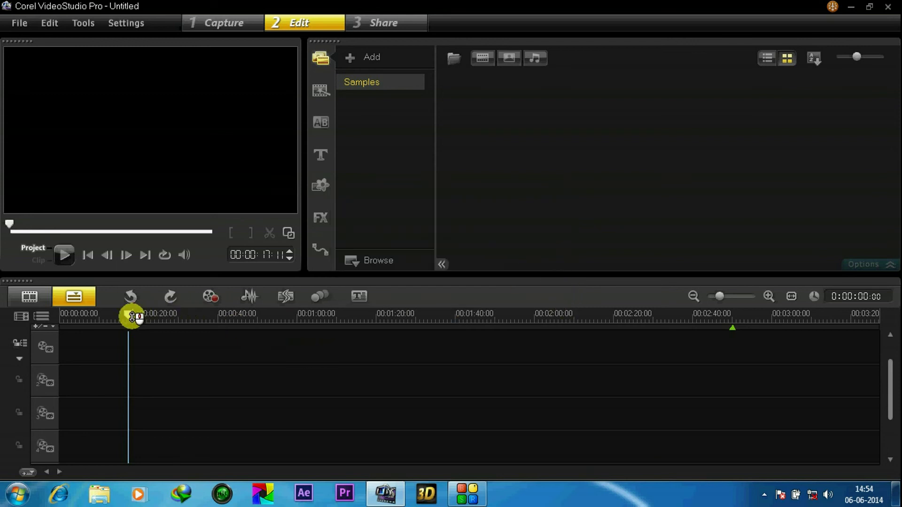
mouse_move(128, 315)
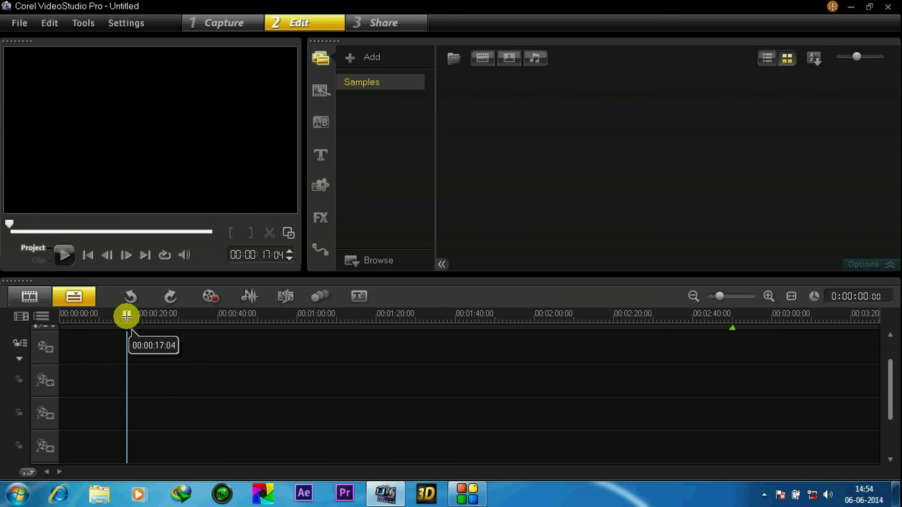
- Scrub the playhead along the ruler and park it at the start, near 00:00:00:04
left_click_drag(131, 319, 70, 322)
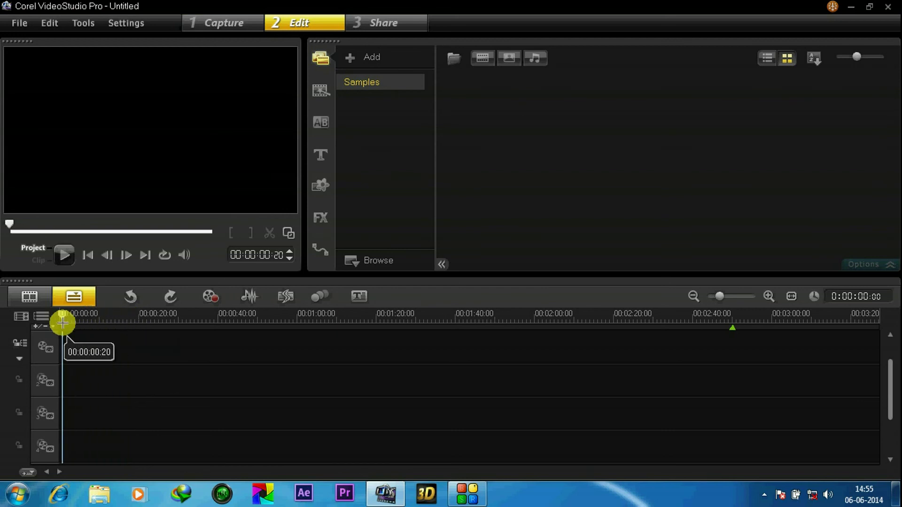
left_click_drag(71, 322, 120, 321)
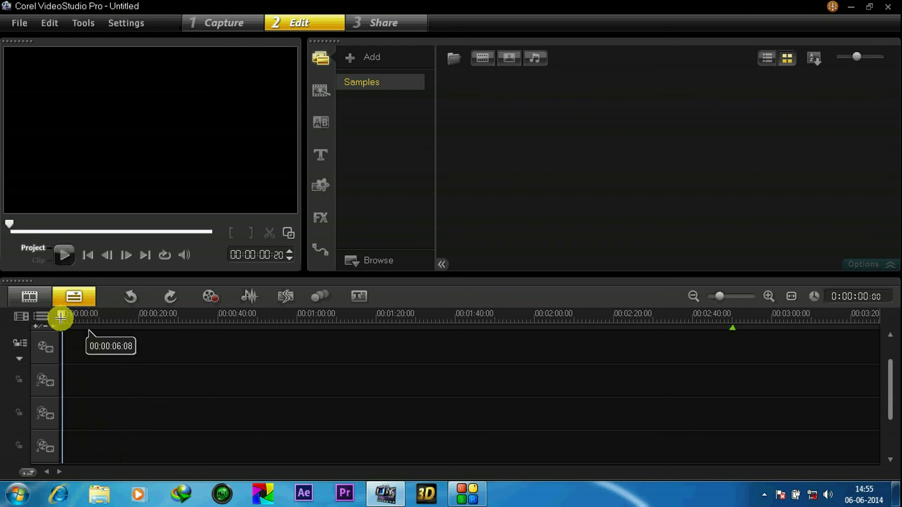
left_click_drag(61, 318, 59, 319)
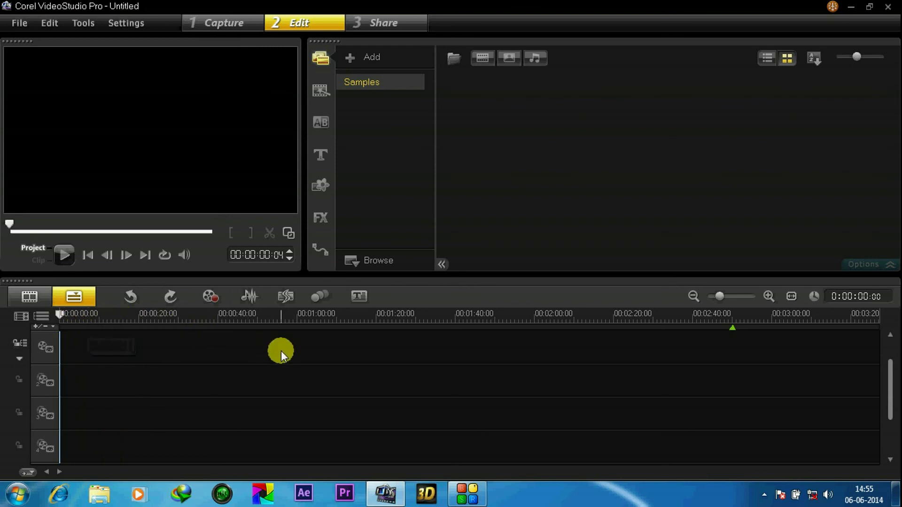